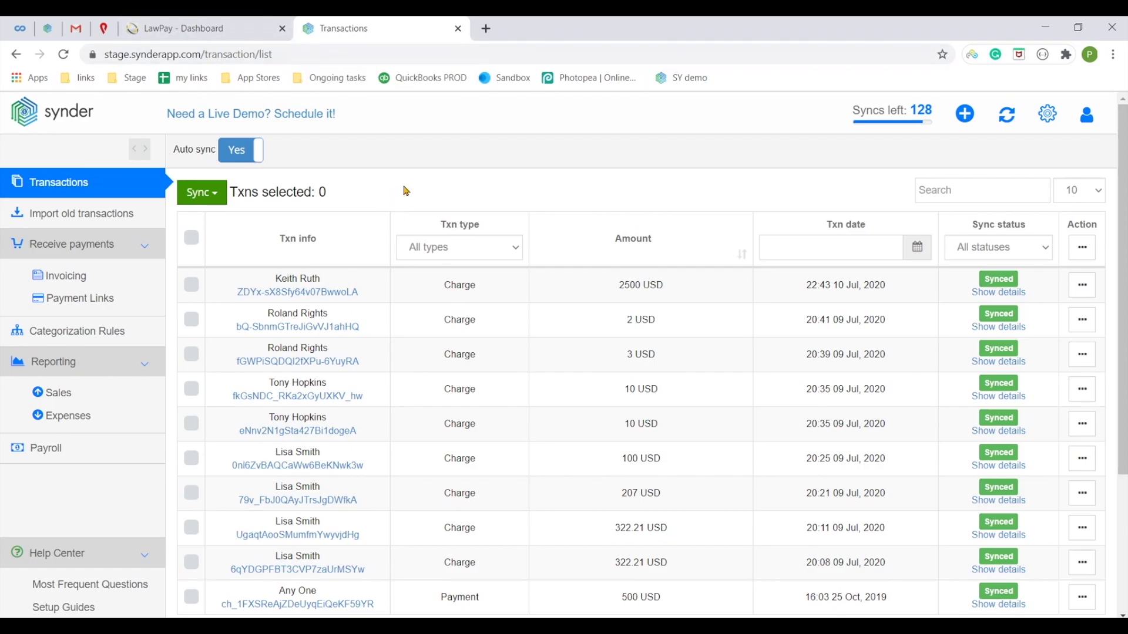
# Switch from Synder's Transactions page to the LawPay dashboard showing $3,476.42 month-to-date volume
pyautogui.click(239, 30)
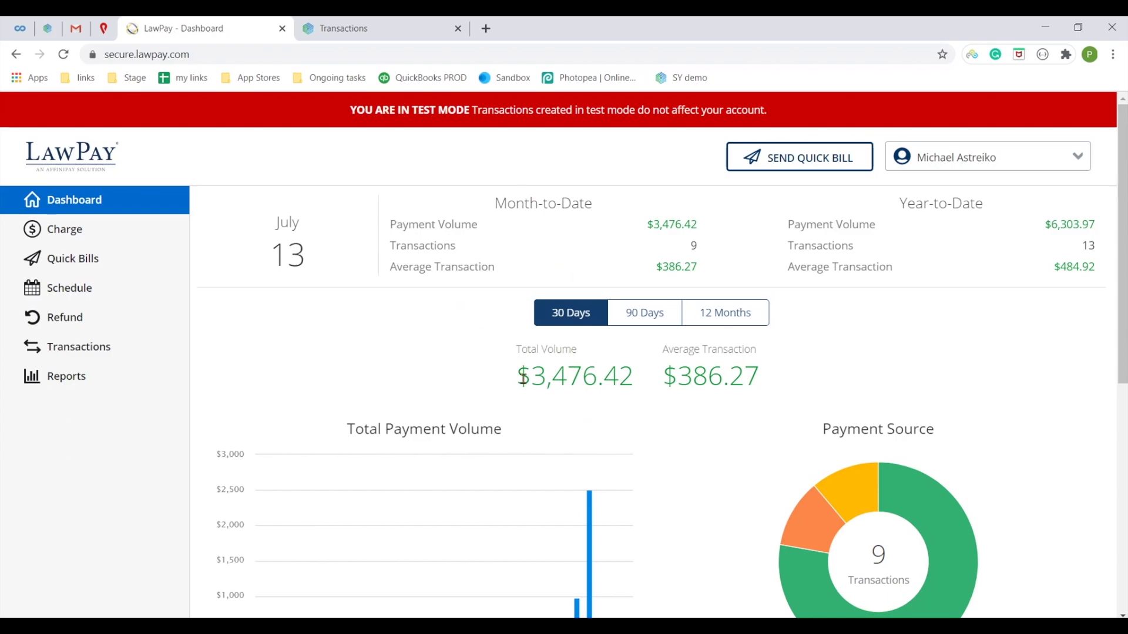
# Highlight the $3,476.42 Total Volume figure on the LawPay dashboard
pyautogui.moveTo(533, 377); pyautogui.dragTo(632, 378)
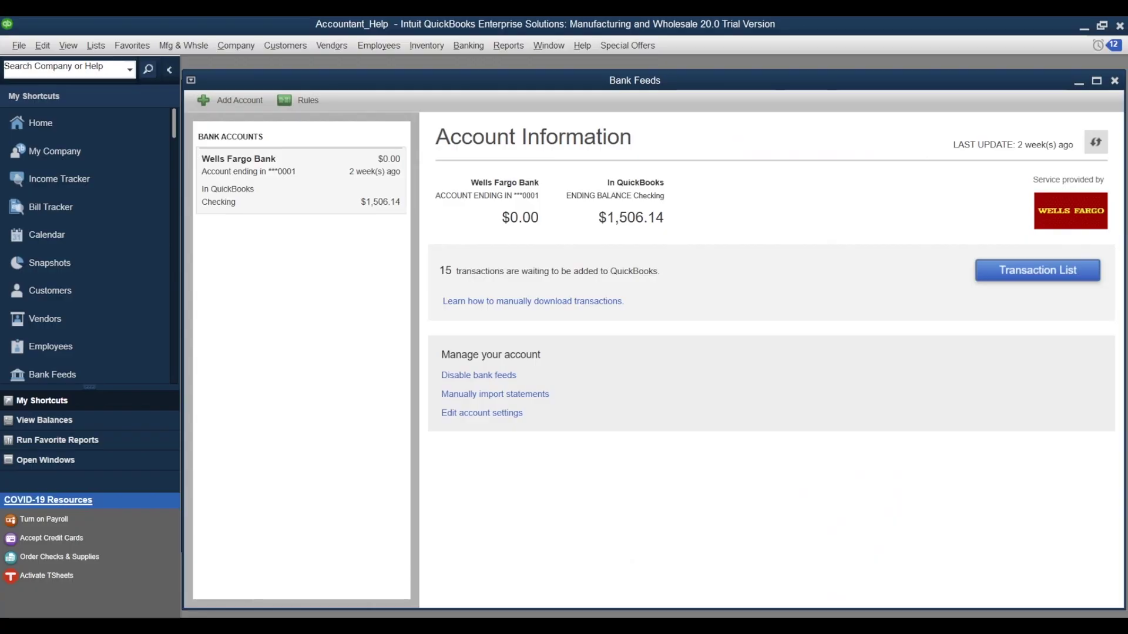
pyautogui.click(92, 50)
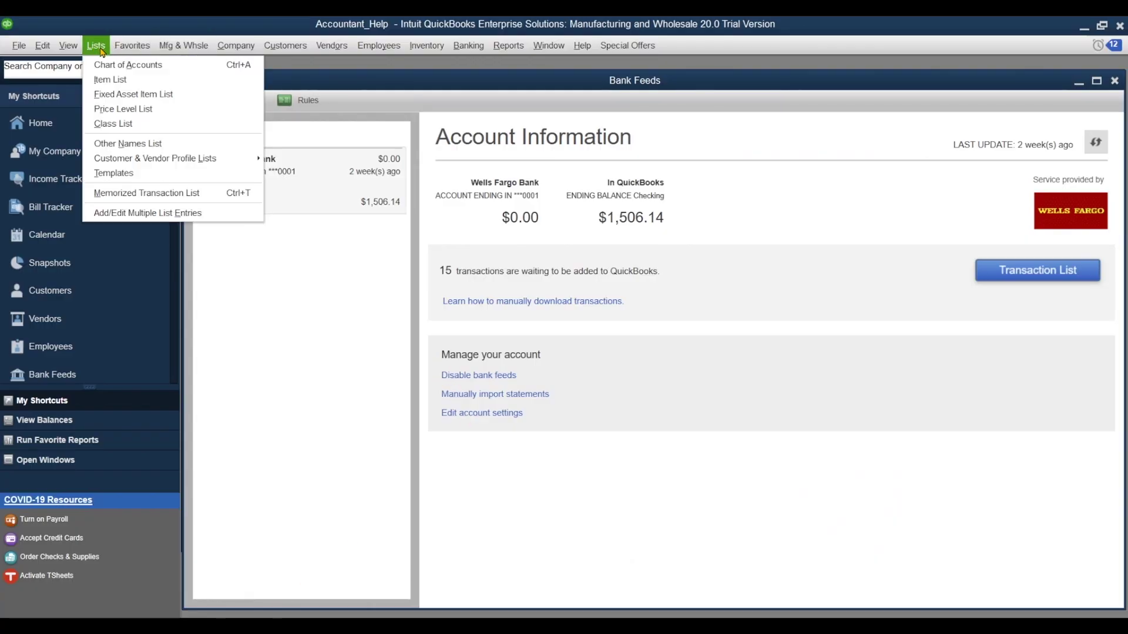
pyautogui.click(115, 63)
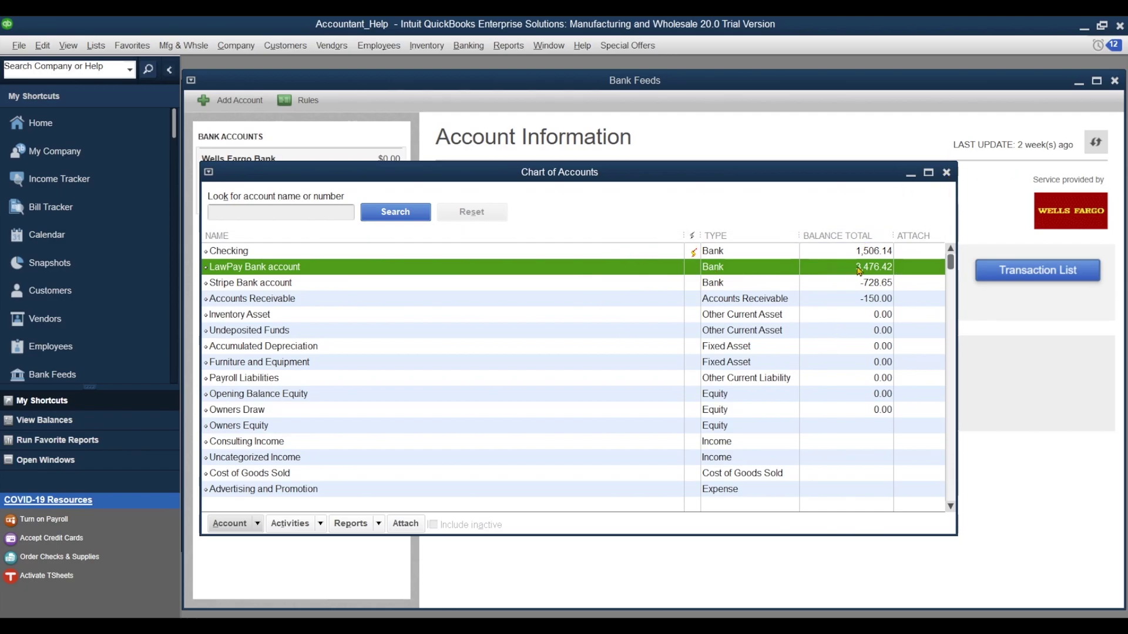
pyautogui.click(945, 172)
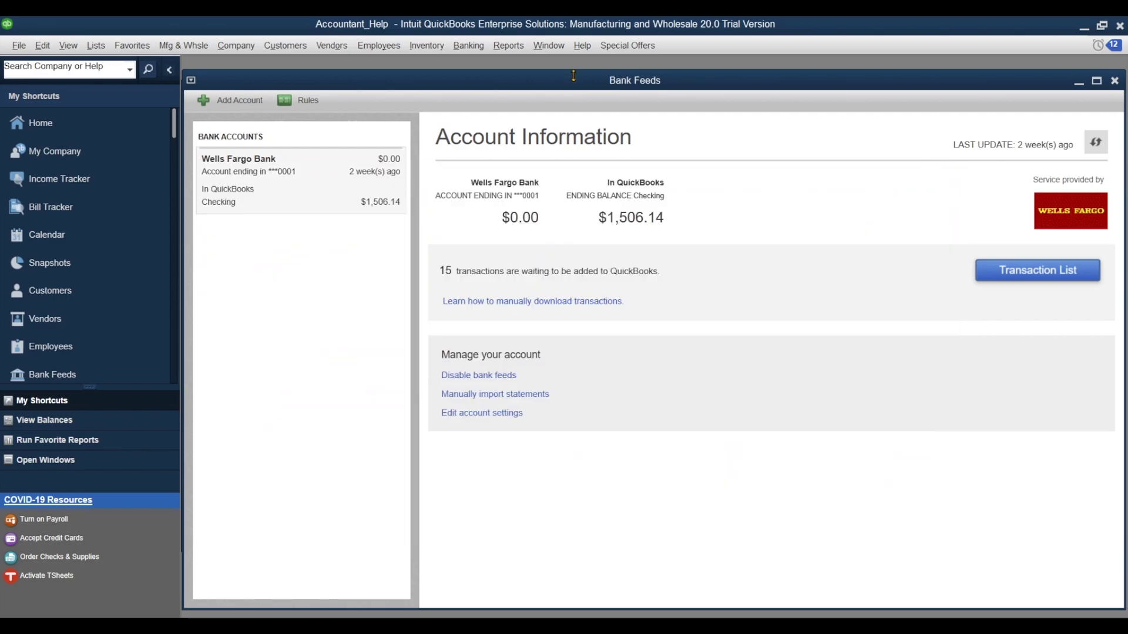
pyautogui.click(468, 46)
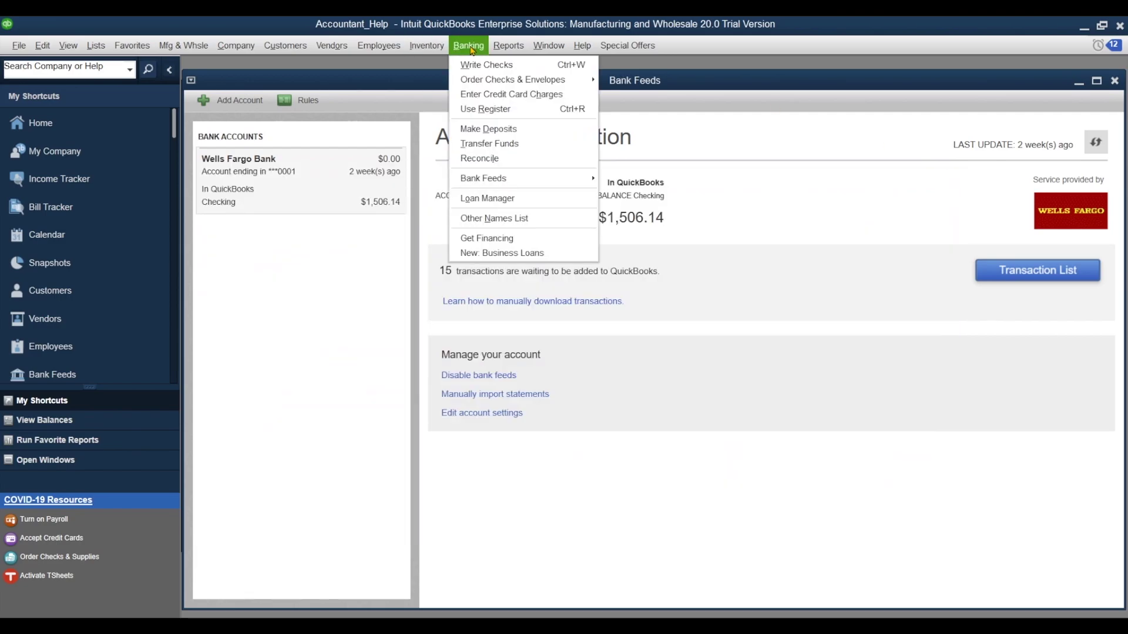
pyautogui.moveTo(483, 178)
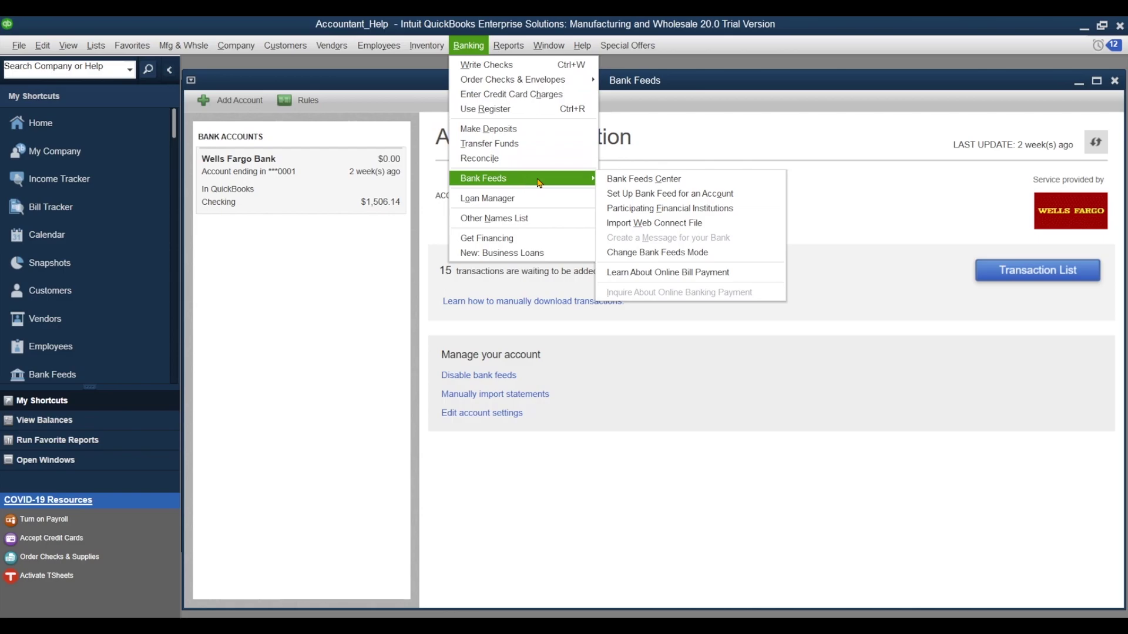
pyautogui.click(691, 185)
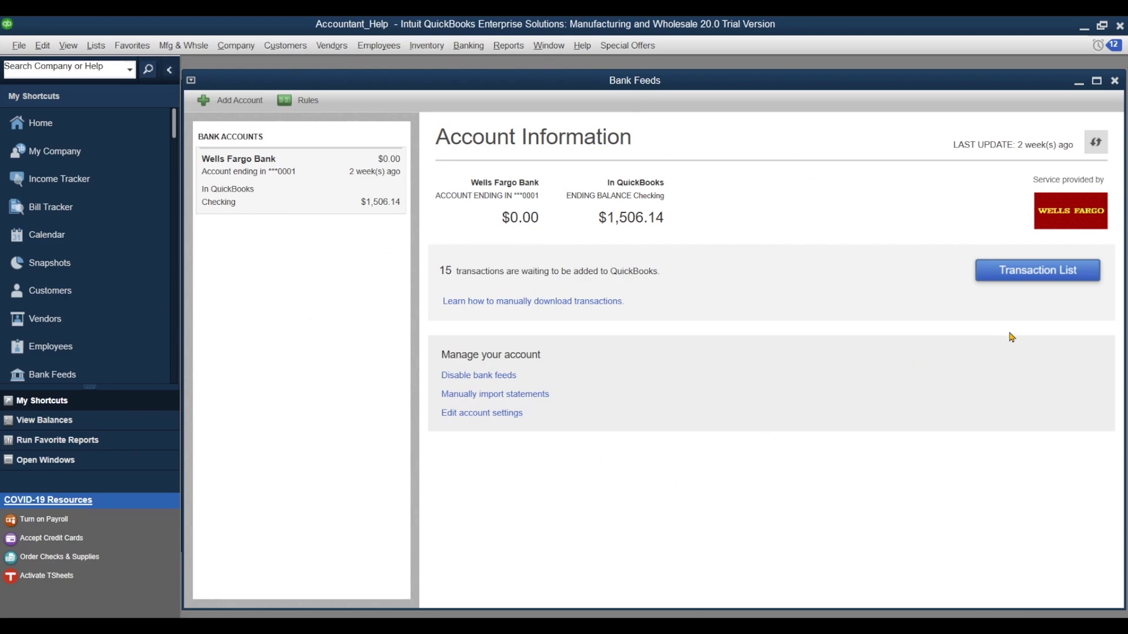
# List the 15 Wells Fargo deposits awaiting review with a widened BANK MEMO column
pyautogui.click(1025, 276)
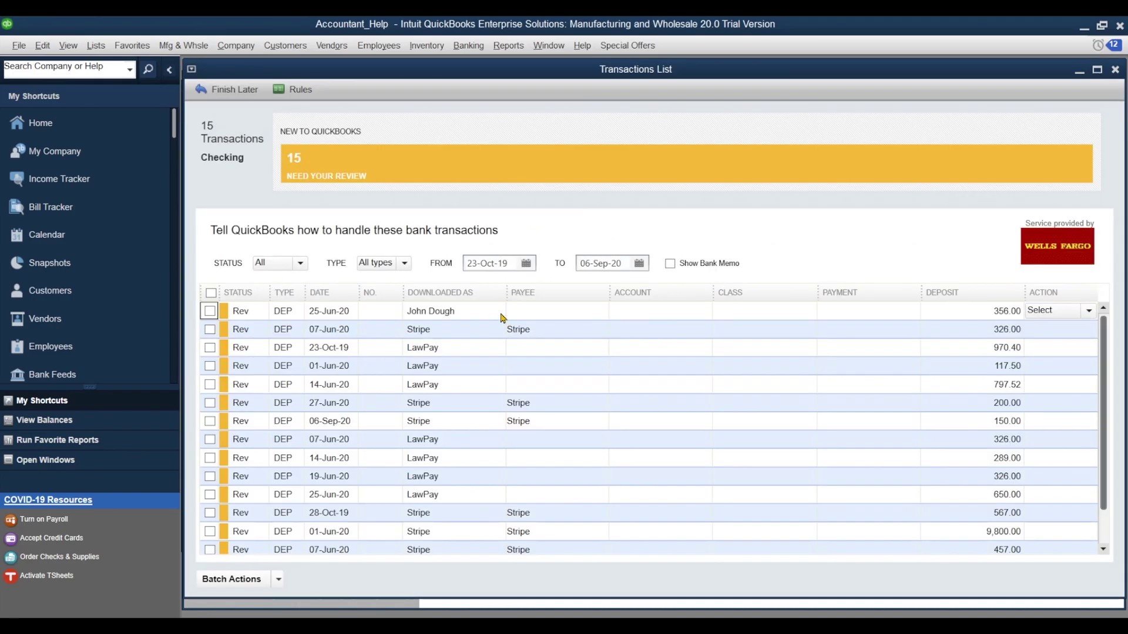
pyautogui.scroll(-1, 383, 351)
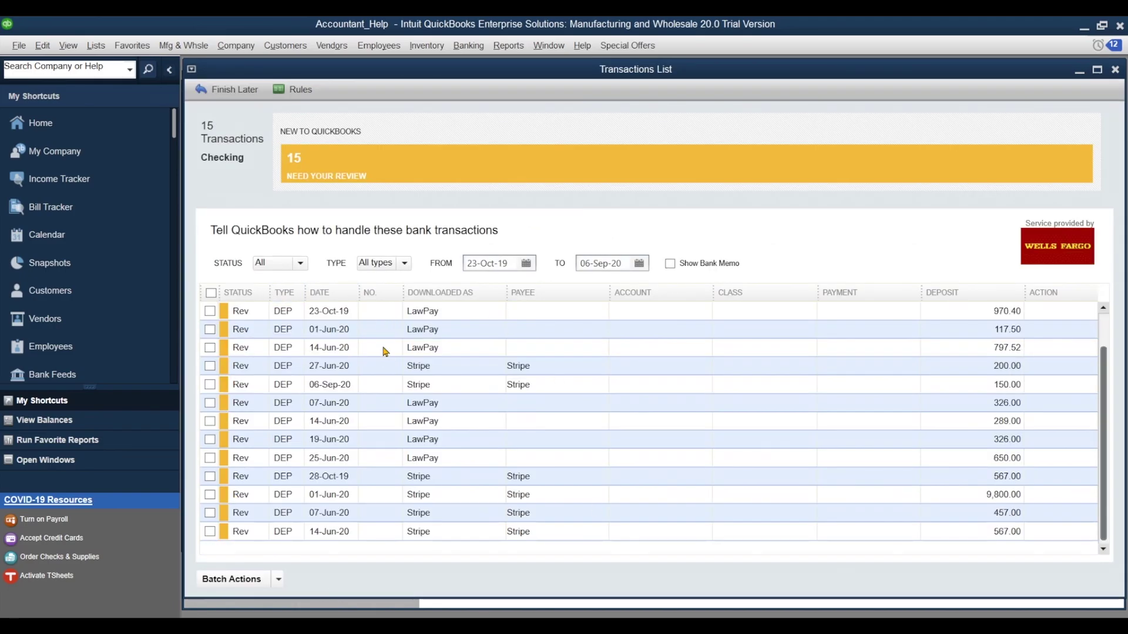
pyautogui.scroll(1, 388, 358)
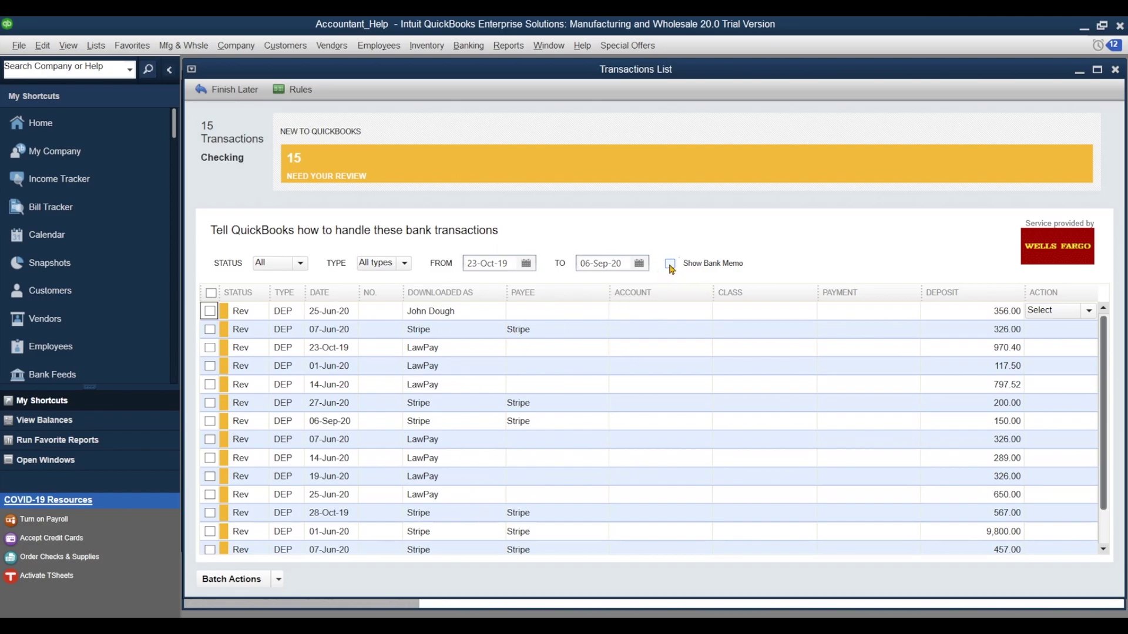
pyautogui.click(669, 264)
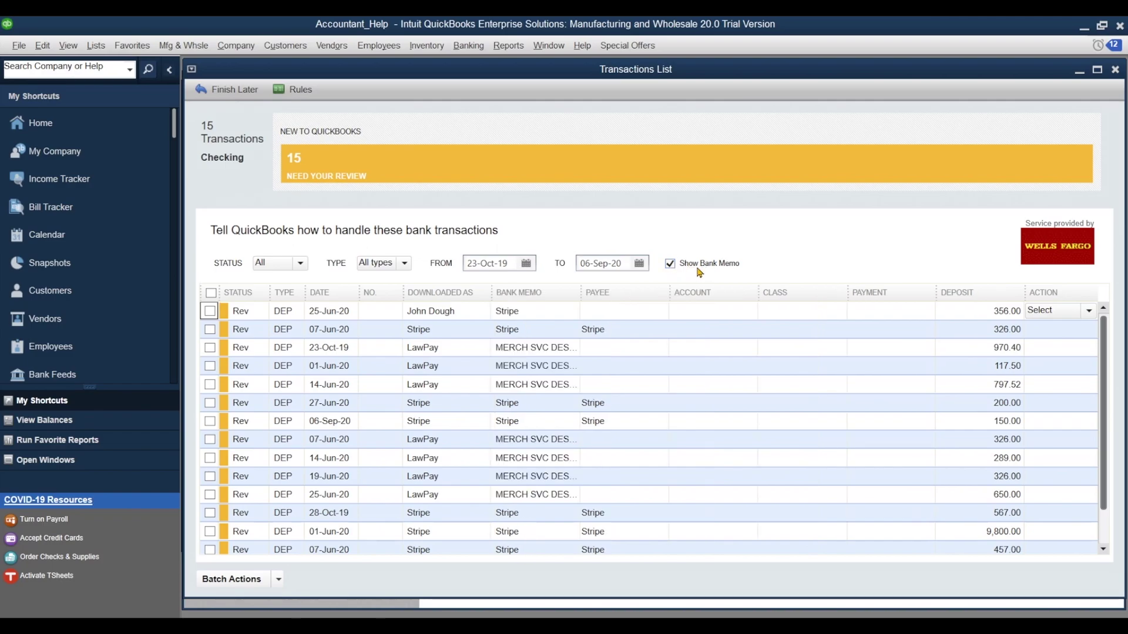
pyautogui.moveTo(580, 292); pyautogui.dragTo(637, 292)
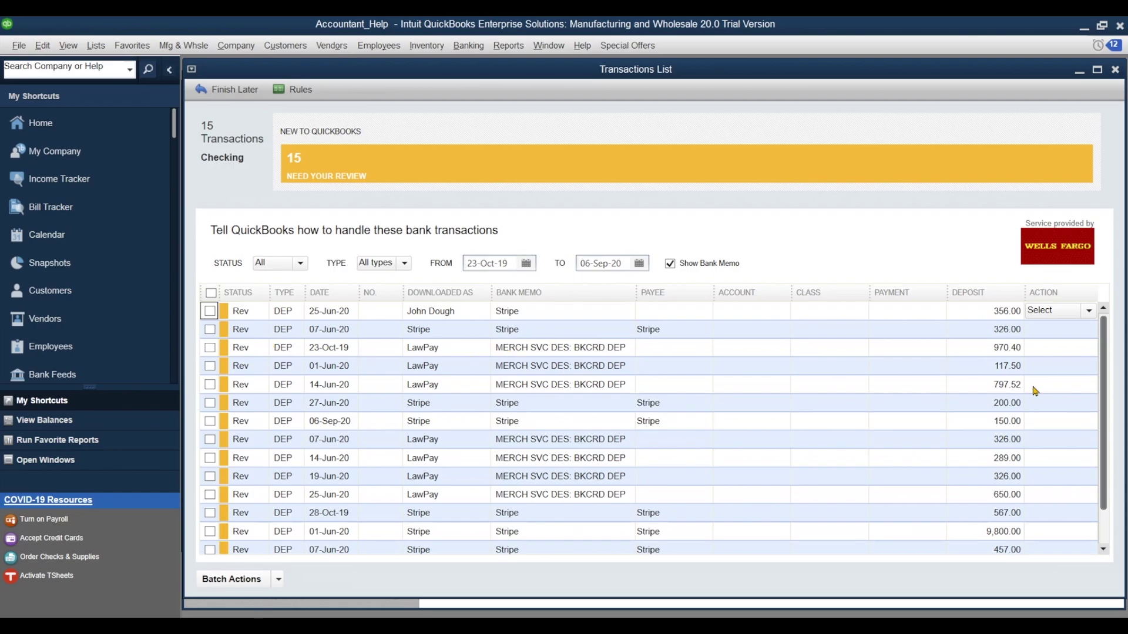
# Set the 23-Oct-19, 01-Jun-20 and 14-Jun-20 LawPay deposits to the LawPay Bank account
pyautogui.click(779, 352)
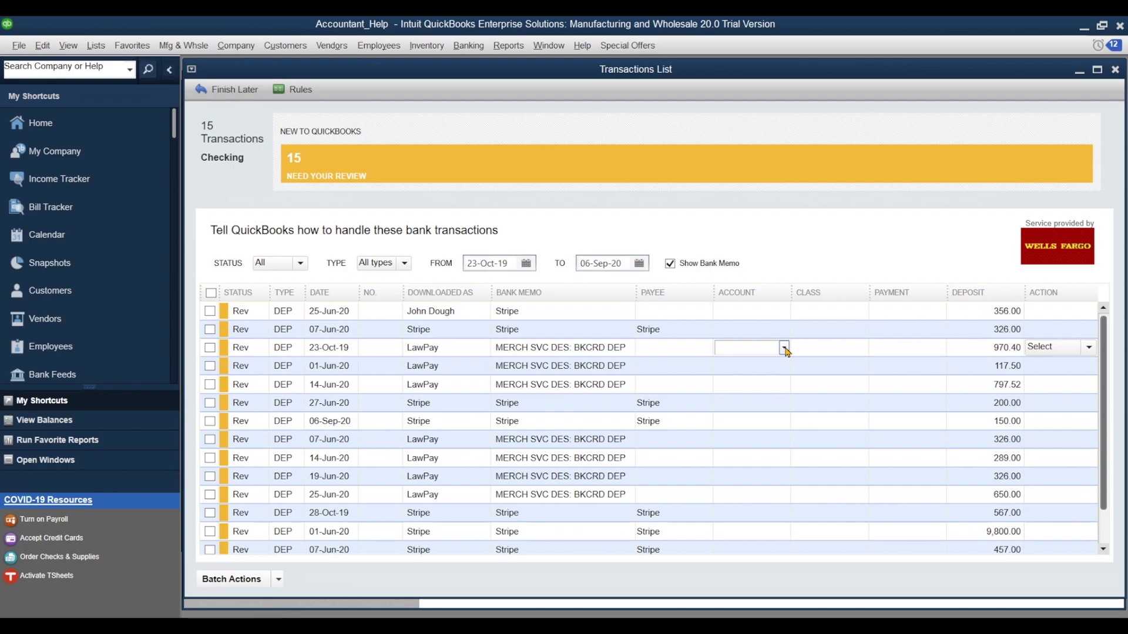
pyautogui.click(784, 348)
pyautogui.click(763, 397)
pyautogui.click(764, 369)
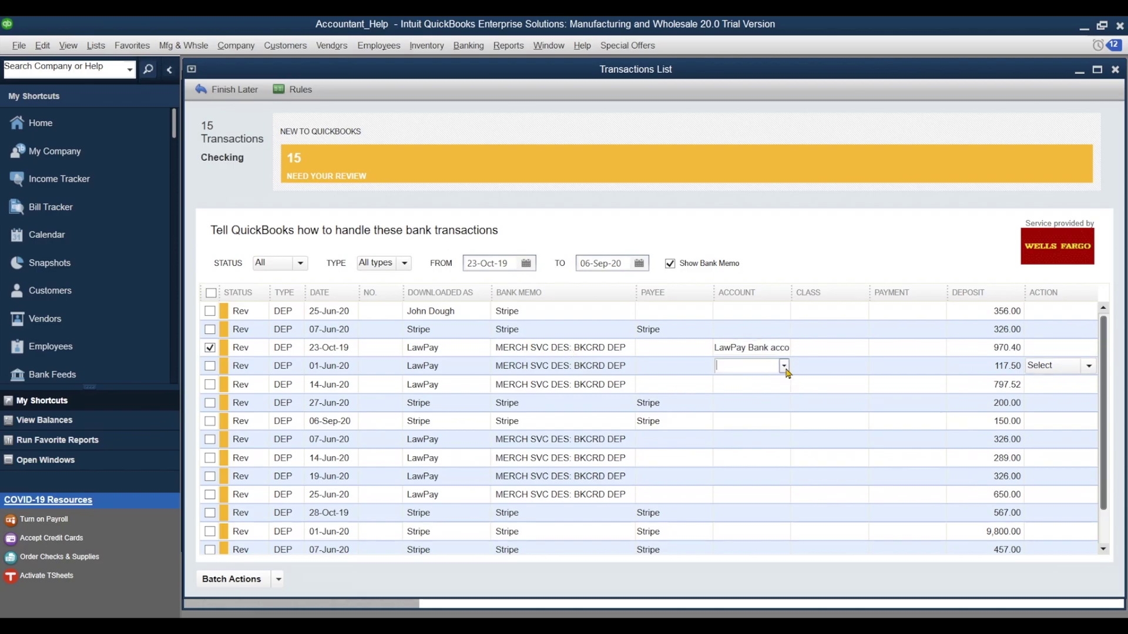
pyautogui.click(757, 416)
pyautogui.click(757, 387)
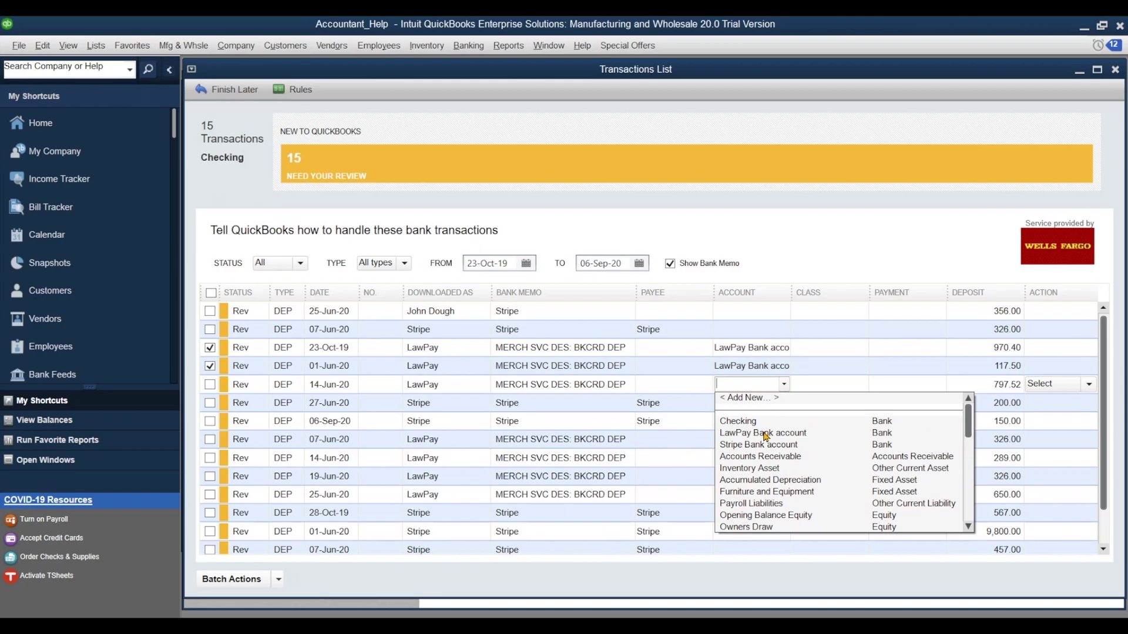
pyautogui.click(765, 435)
pyautogui.click(277, 580)
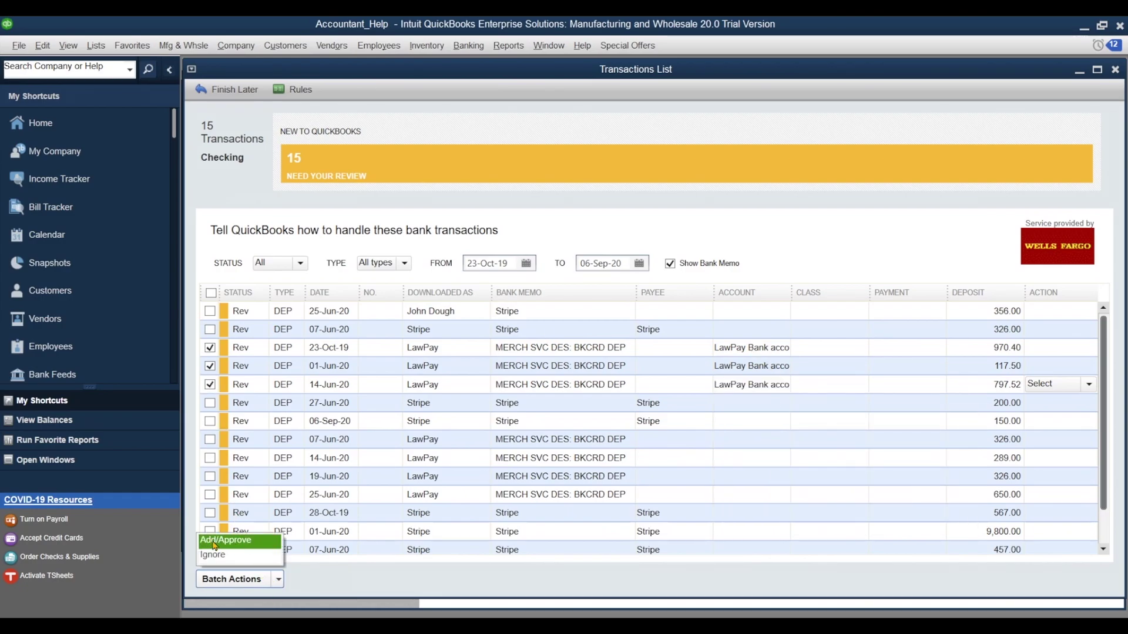
# Approve the three checked deposits and Quick Add the 07-Jun-20 deposit to LawPay Bank
pyautogui.click(215, 542)
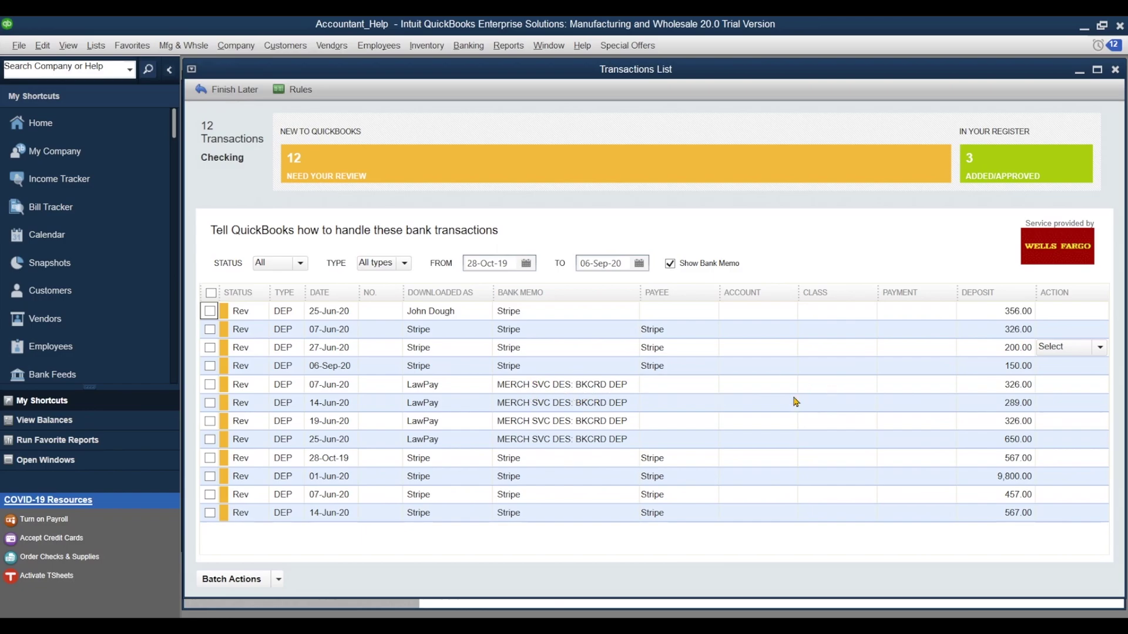
pyautogui.click(759, 391)
pyautogui.click(791, 384)
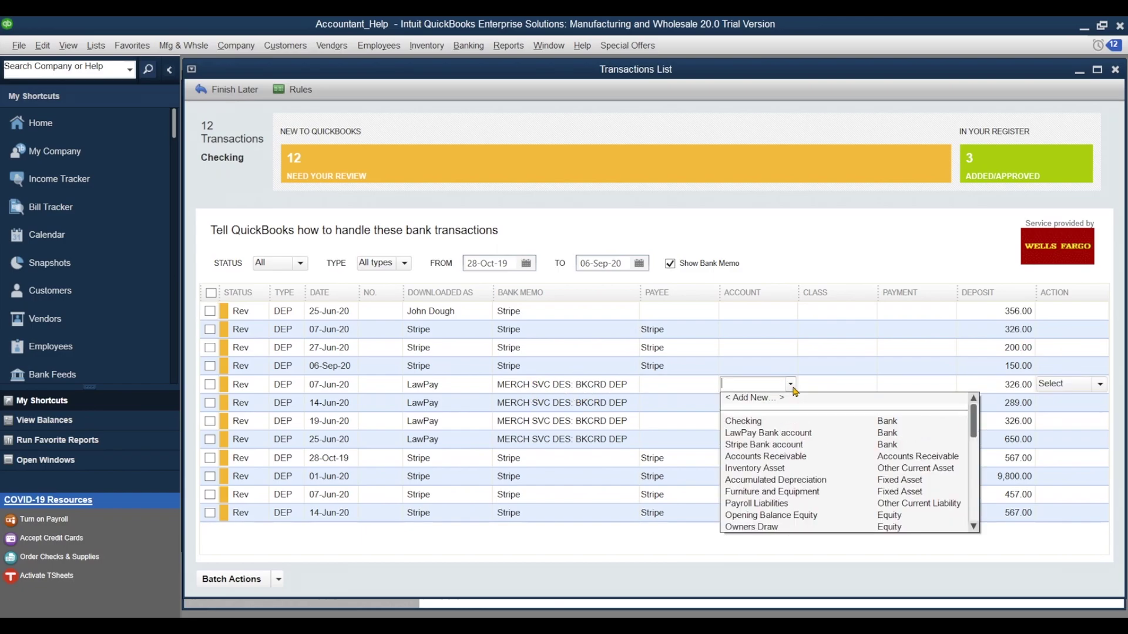
pyautogui.click(776, 433)
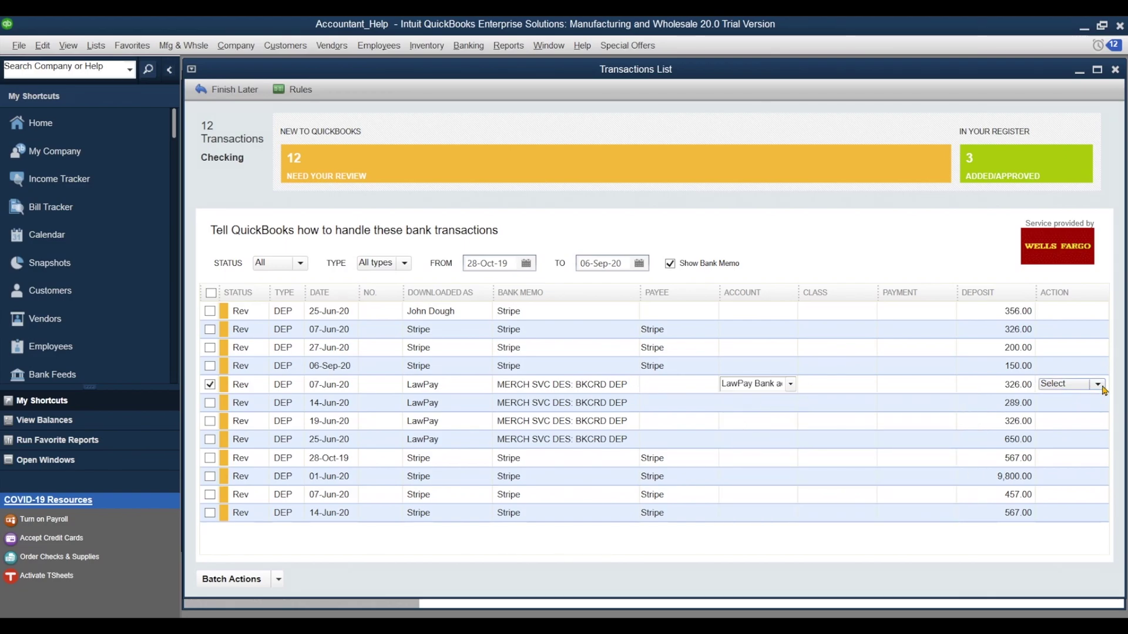
pyautogui.click(1063, 384)
pyautogui.click(1029, 414)
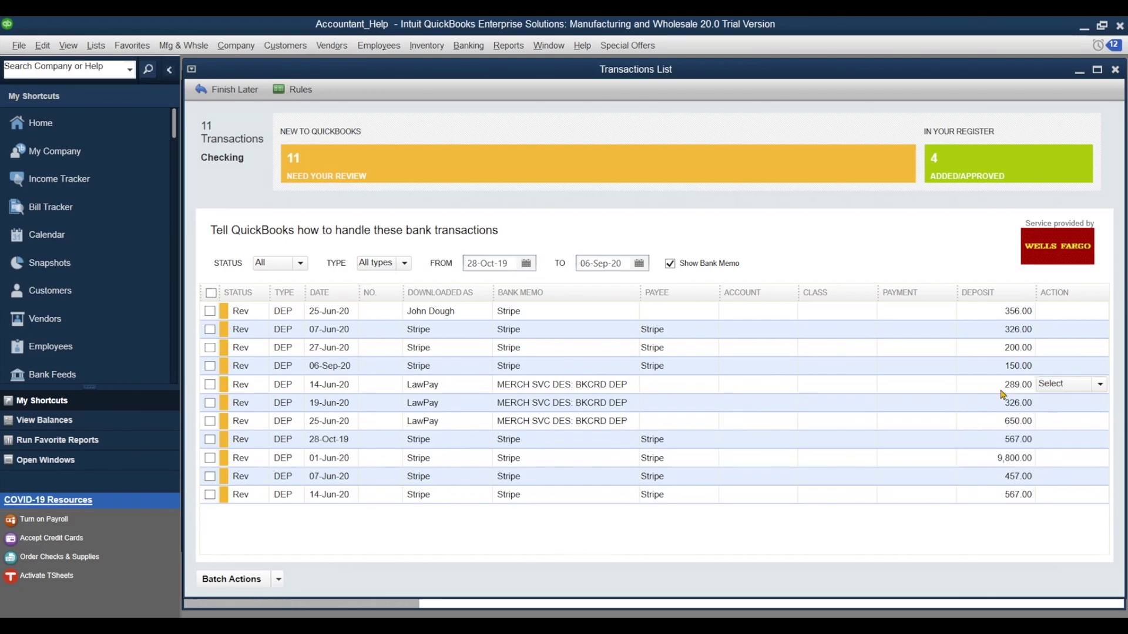
# Assign the 289.00, 19-Jun-20 and 25-Jun-20 deposits to LawPay Bank and batch-approve them
pyautogui.click(745, 387)
pyautogui.click(791, 385)
pyautogui.click(774, 433)
pyautogui.click(1097, 385)
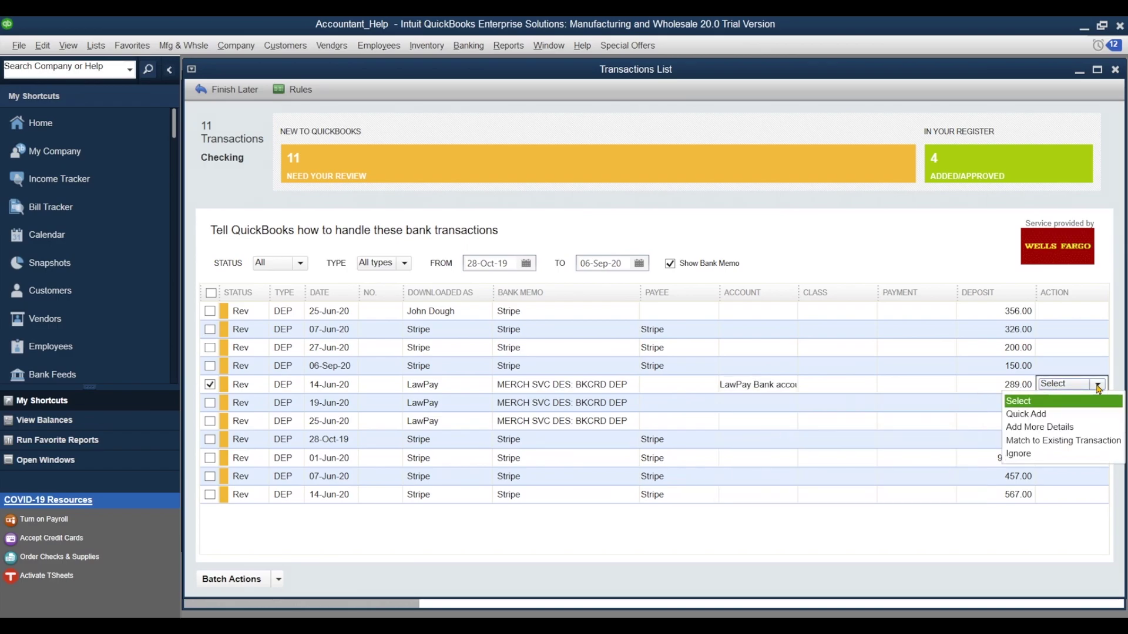
pyautogui.click(1039, 427)
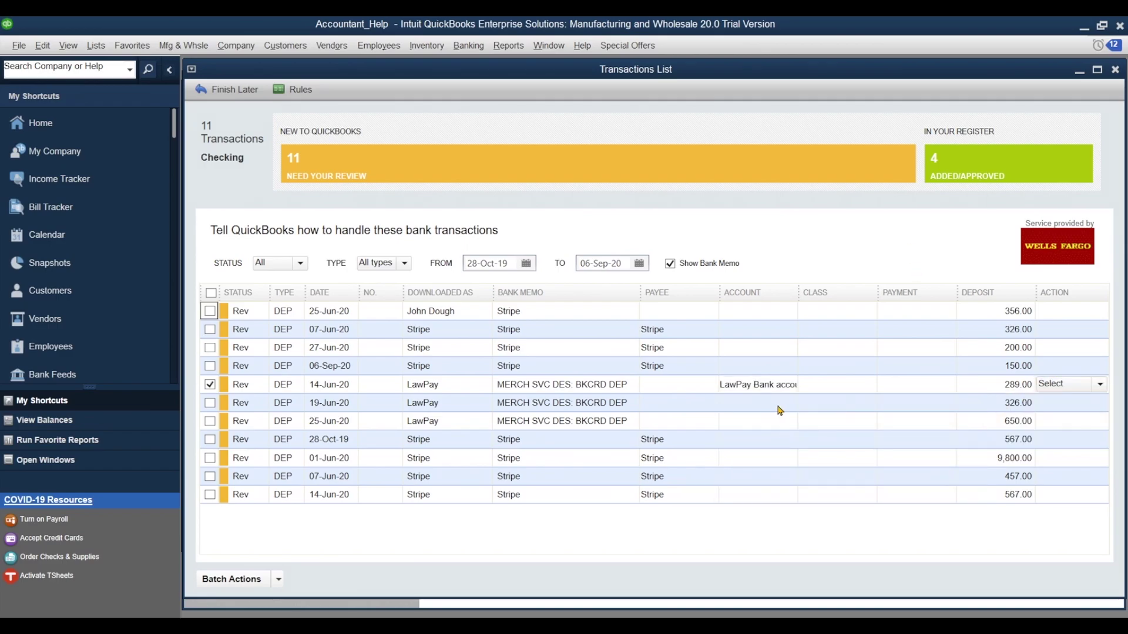
pyautogui.click(778, 405)
pyautogui.click(759, 452)
pyautogui.click(779, 421)
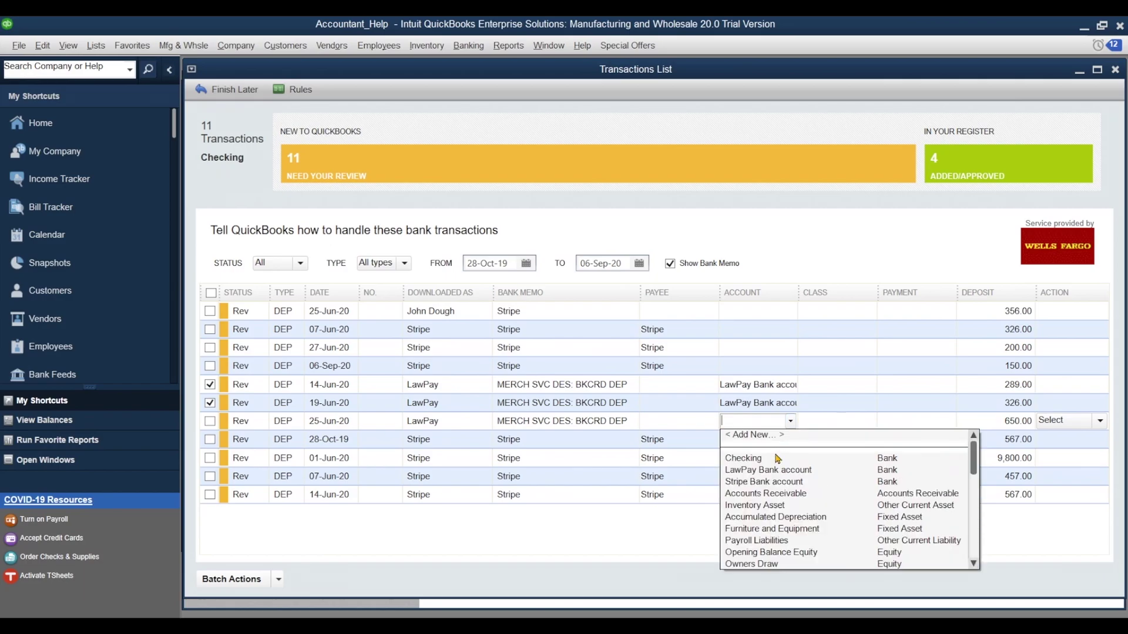
pyautogui.click(759, 471)
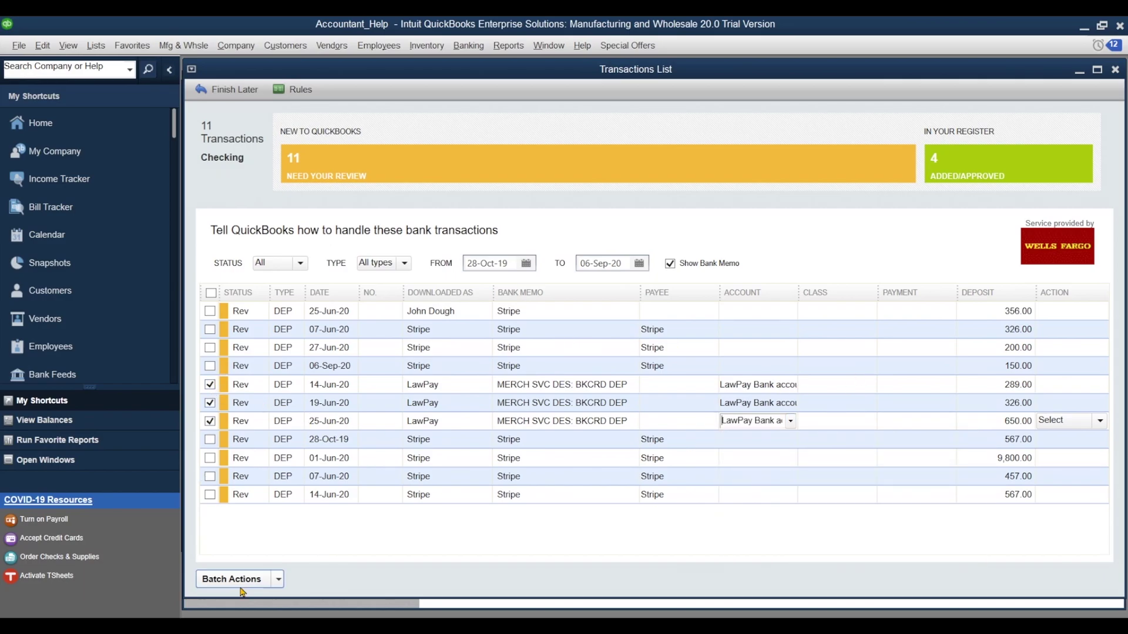
pyautogui.click(278, 580)
pyautogui.click(244, 541)
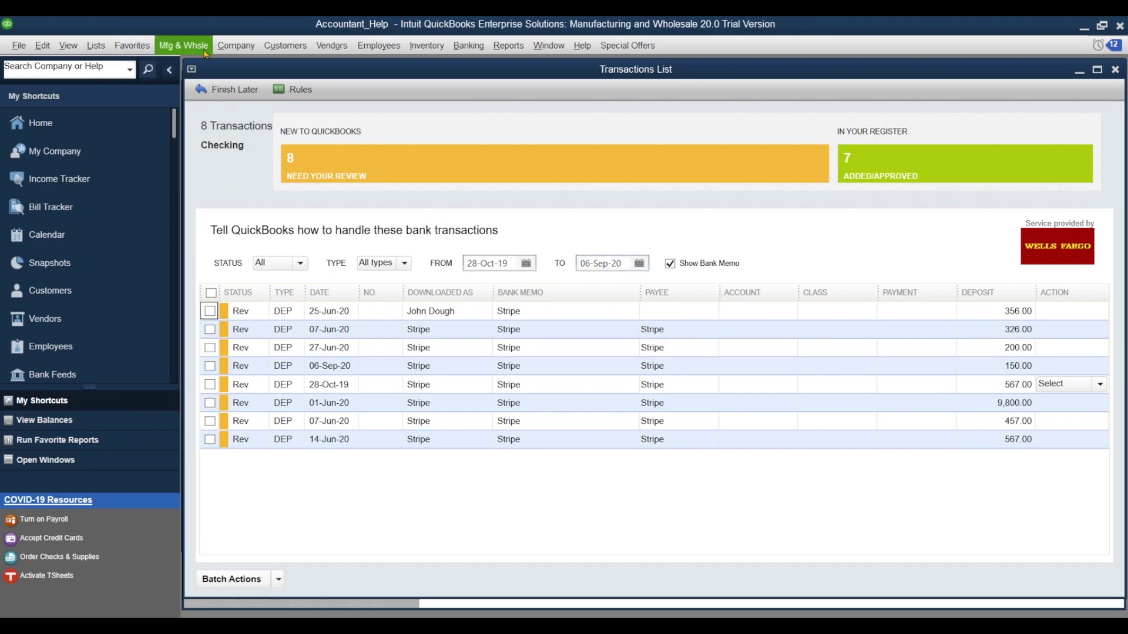
pyautogui.click(96, 45)
pyautogui.click(118, 63)
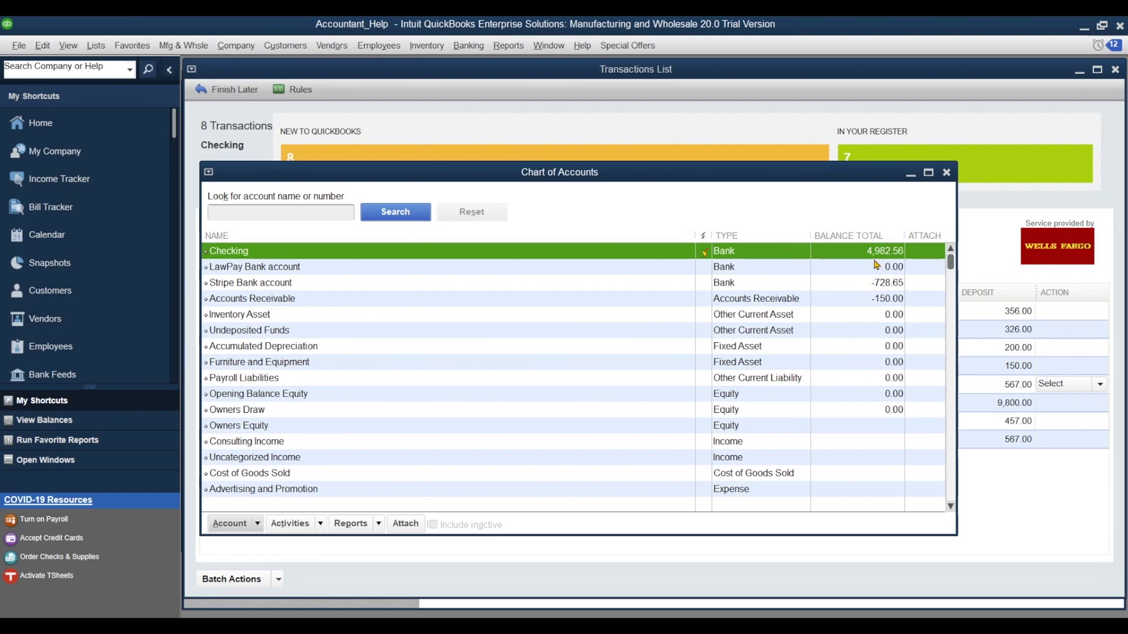
pyautogui.press('Escape')
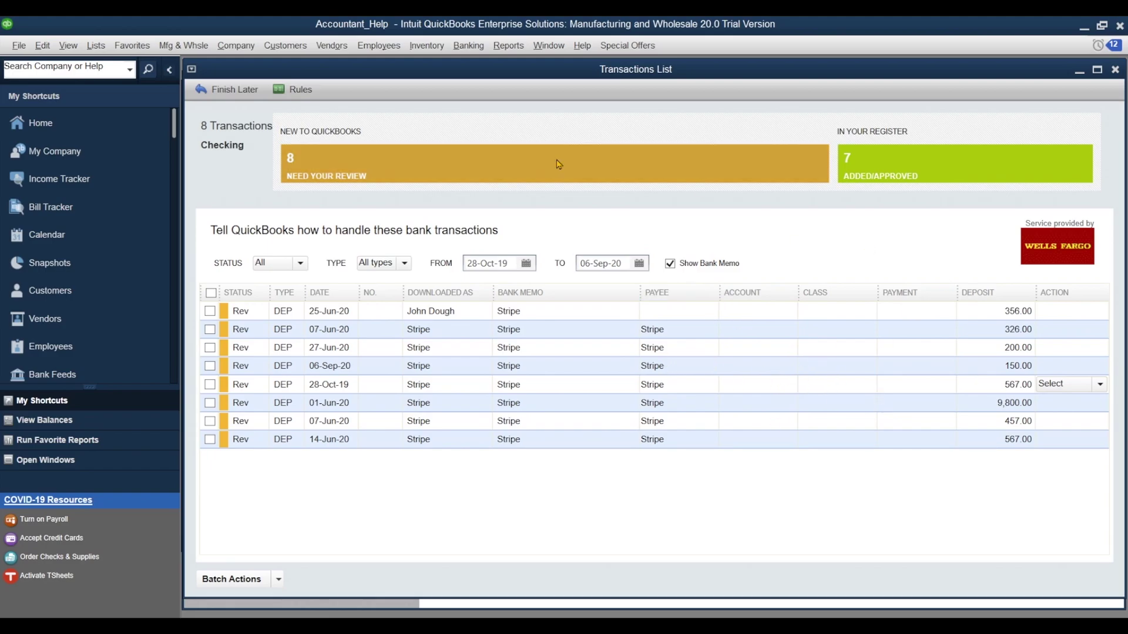
pyautogui.click(288, 48)
# In the Customer Center, open the LawPay customer's 590.00 Sales Receipt 5
pyautogui.click(298, 64)
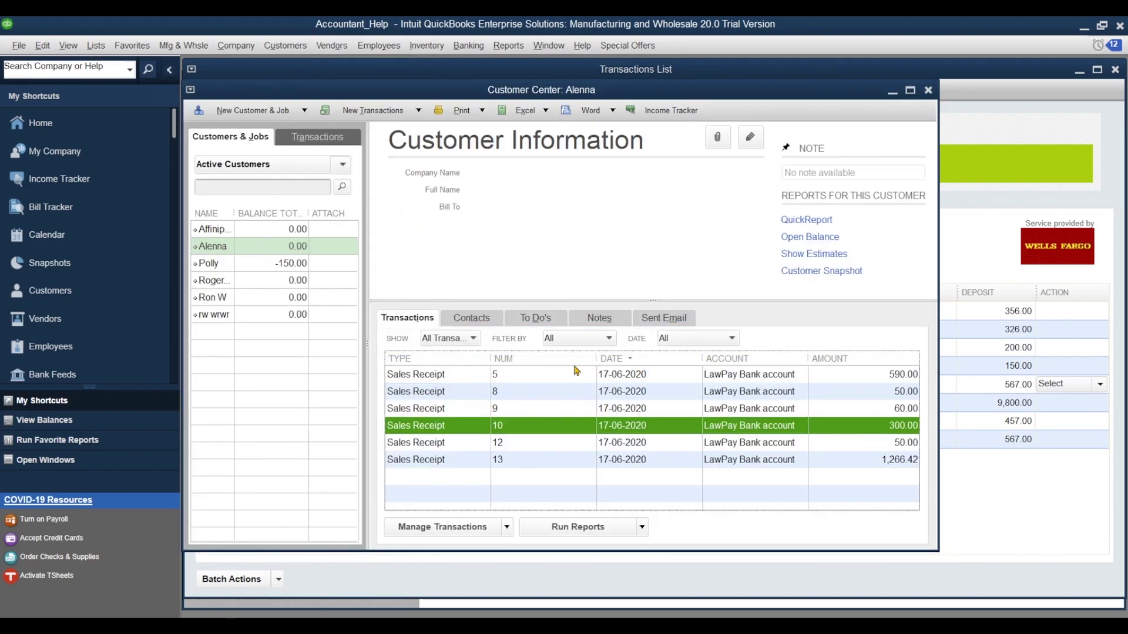
pyautogui.click(215, 268)
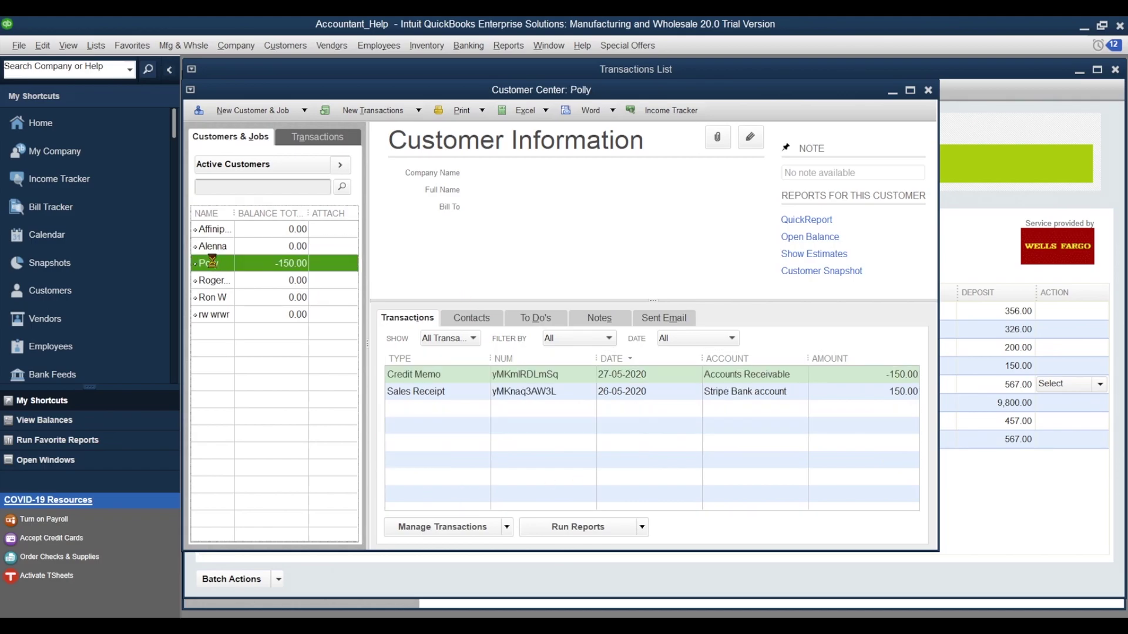
pyautogui.click(217, 249)
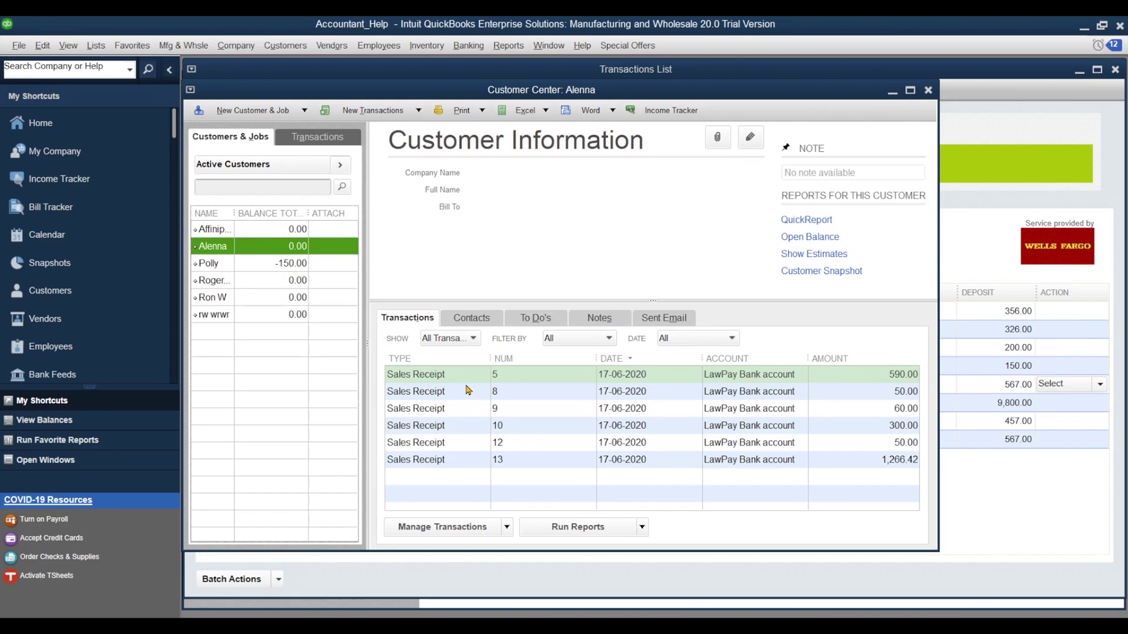
pyautogui.doubleClick(452, 377)
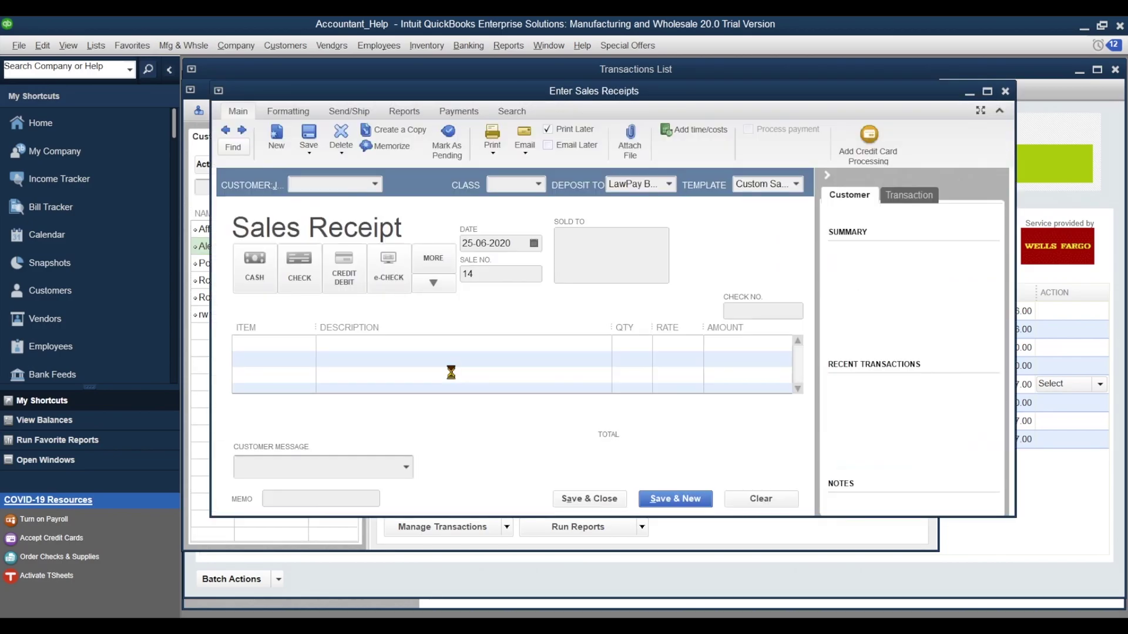